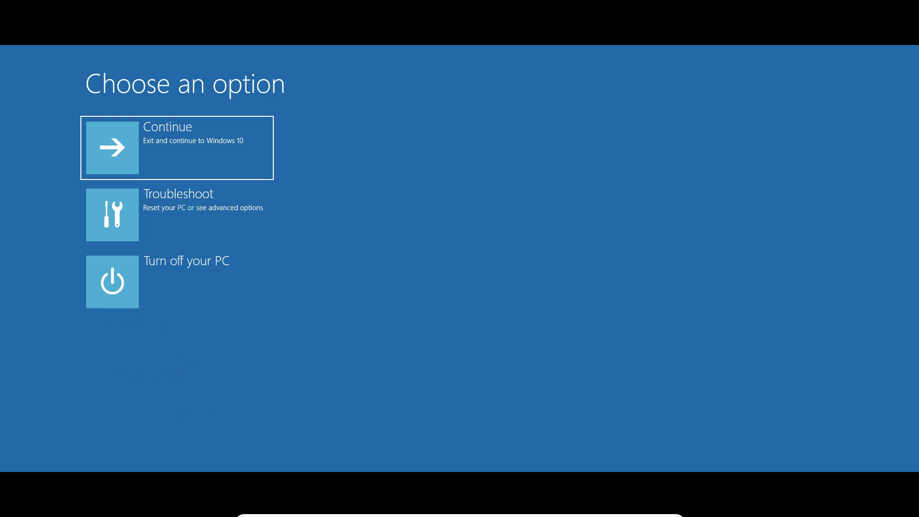
# Step: Go into Troubleshoot to reach the Advanced options recovery page
pyautogui.click(177, 206)
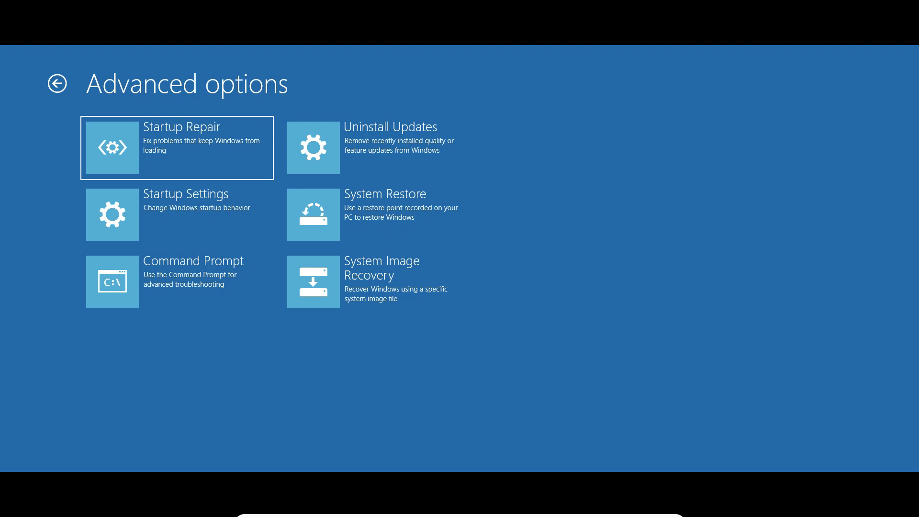
# Step: Launch the recovery Command Prompt and enter sfc /scannow at the X:\windows\system32 prompt
pyautogui.click(177, 282)
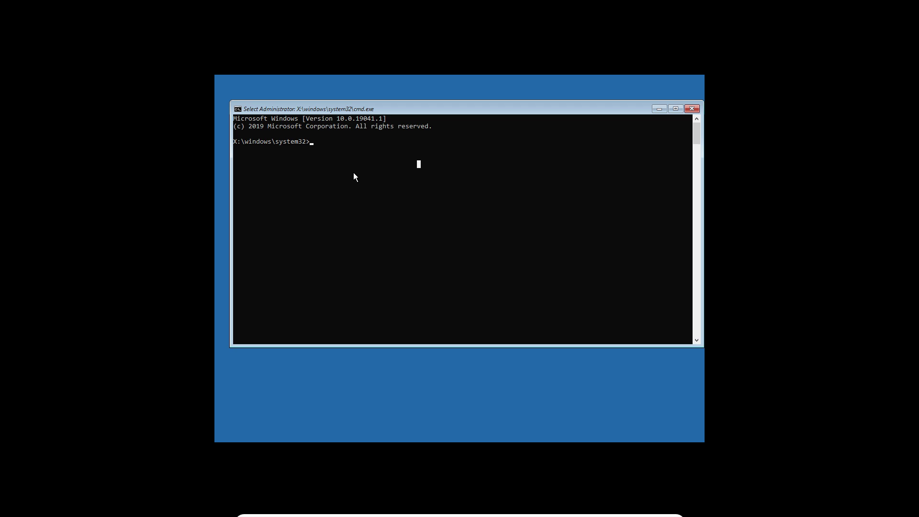
pyautogui.write('sfc /')
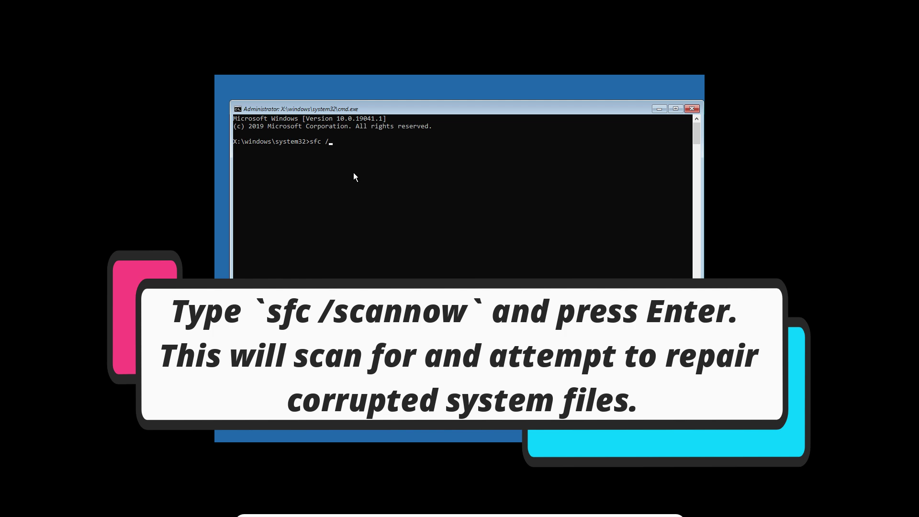
pyautogui.write(' scannow')
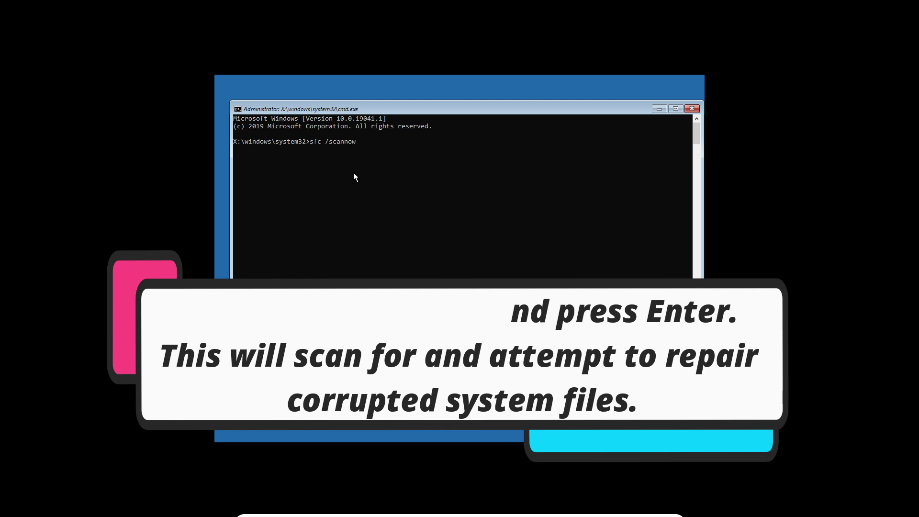
# Step: Run sfc /scannow; it verifies to 100% but Windows Resource Protection cannot complete
pyautogui.press('Return')
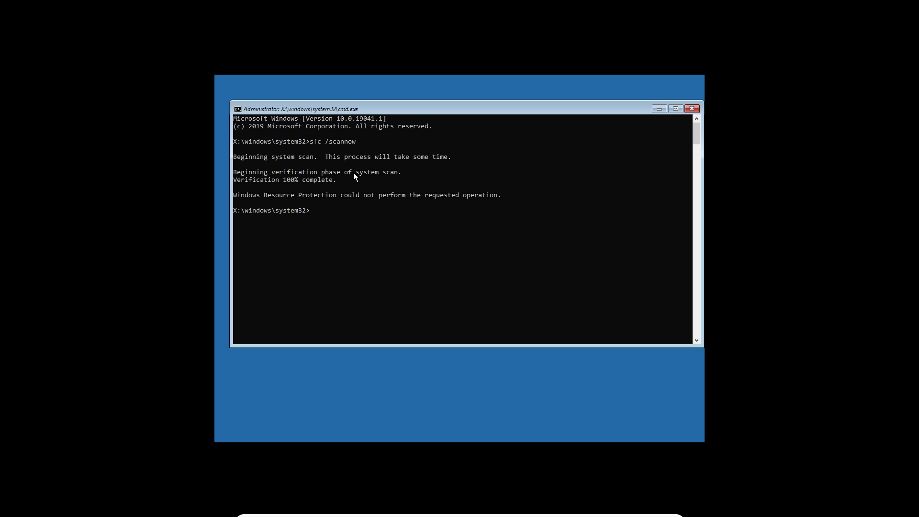
# Step: Run bootrec /fixmbr successfully, then fix the typo and run bootrec /fixboot (Access is denied)
pyautogui.write('bootrec /fixmbr')
pyautogui.press('Return')
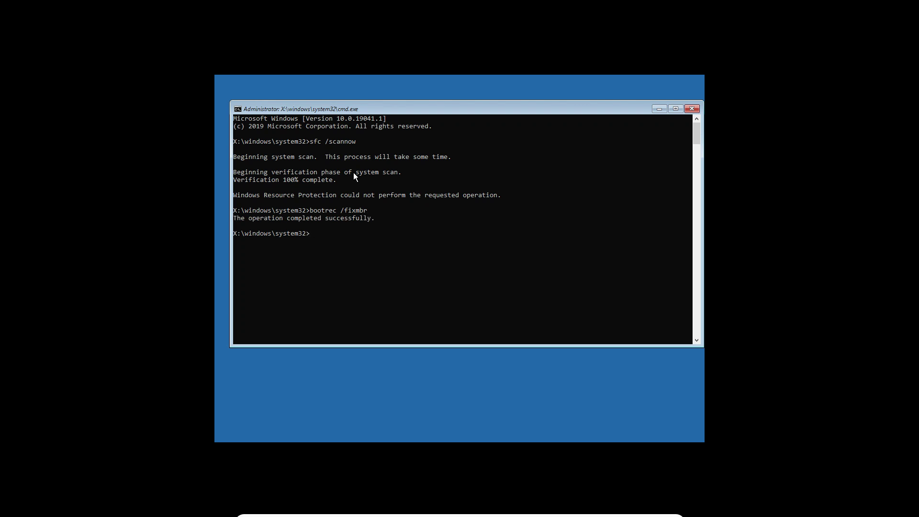
pyautogui.write('bootrect /fixboot')
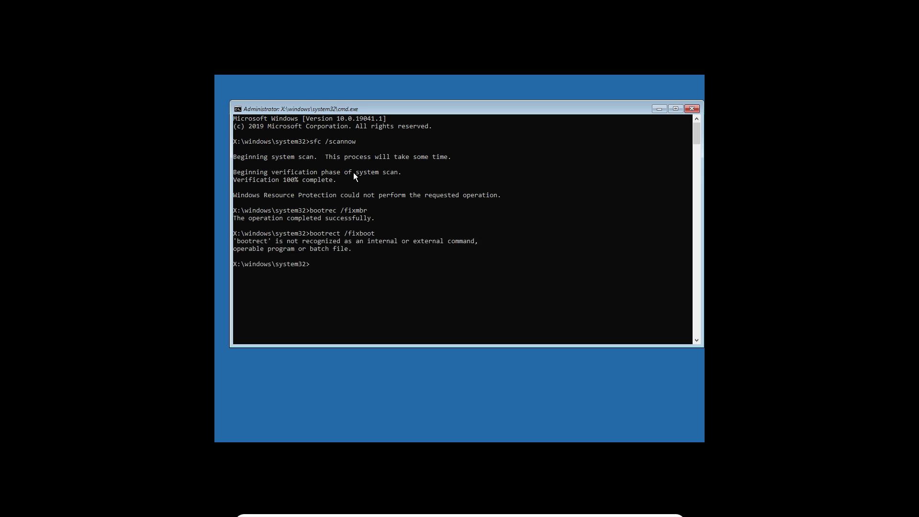
pyautogui.press('Up')
pyautogui.press('Left')
pyautogui.press('Left')
pyautogui.press('Left')
pyautogui.press('Left')
pyautogui.press('Left')
pyautogui.press('Left')
pyautogui.press('Left')
pyautogui.press('Left')
pyautogui.press('Left')
pyautogui.press('BackSpace')
pyautogui.press('Right')
pyautogui.press('Right')
pyautogui.press('Right')
pyautogui.press('Right')
pyautogui.press('Right')
pyautogui.press('Right')
pyautogui.press('Right')
pyautogui.press('Right')
pyautogui.press('Right')
pyautogui.press('Right')
pyautogui.press('BackSpace')
pyautogui.press('Return')
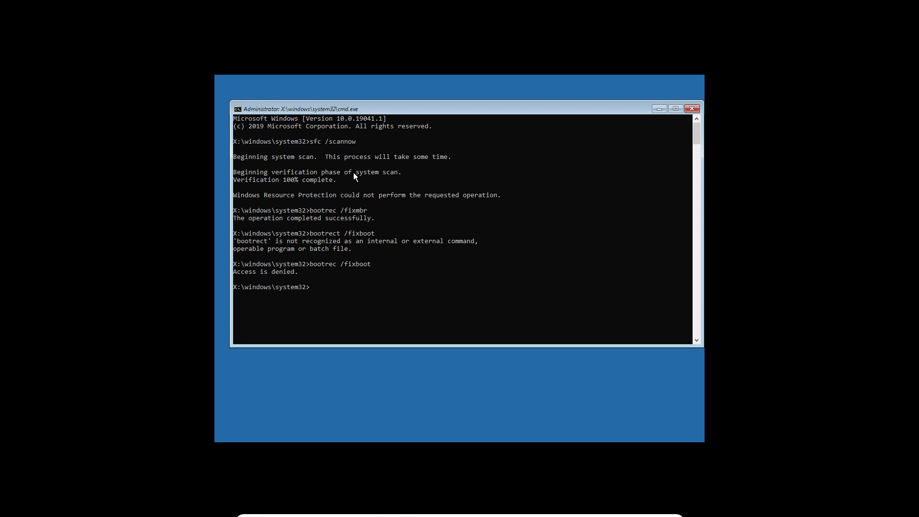
# Step: Run bootsect /nt60 sys to update NTFS bootcode, then bootrec /rebuild, which only prints help
pyautogui.write('bootsect /nt60 sys')
pyautogui.press('Return')
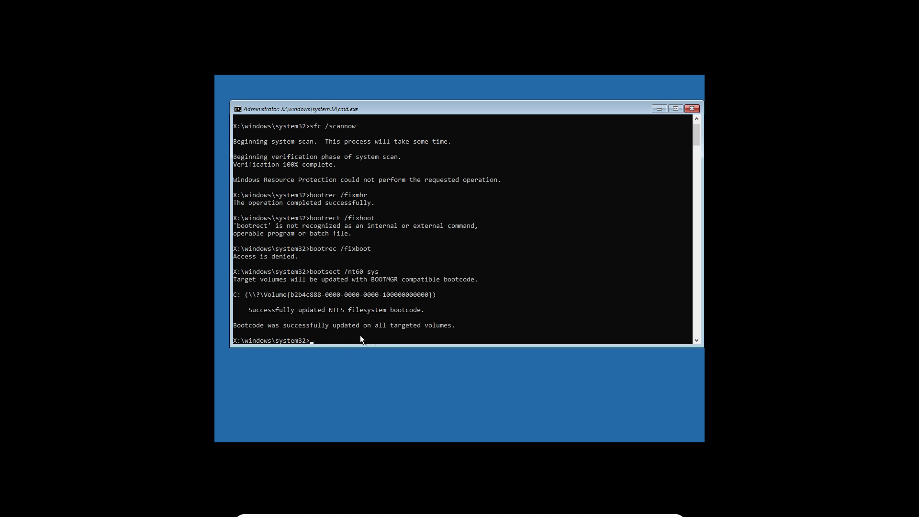
pyautogui.write('boot')
pyautogui.write('ild')
pyautogui.press('Return')
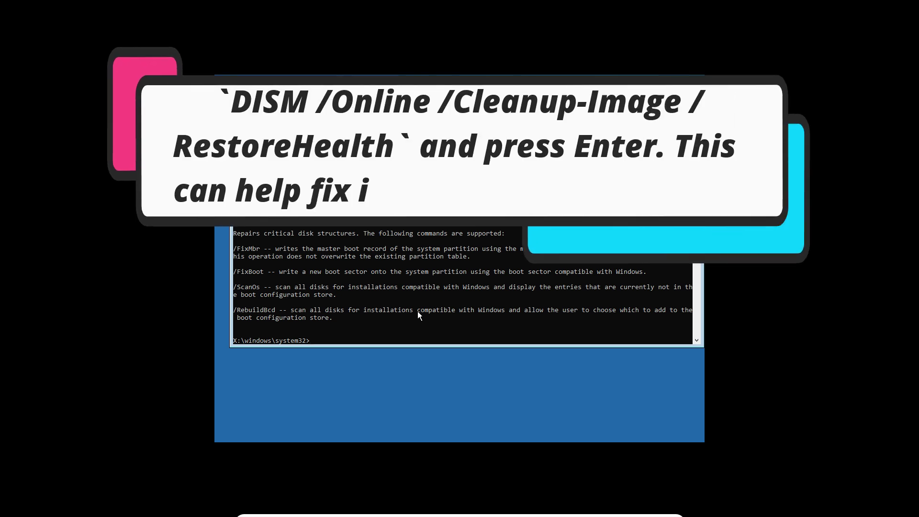
# Step: Run DISM /Online /Cleanup-Image /Restorehealth, which fails with Error 50
pyautogui.write('d')
pyautogui.write('ism')
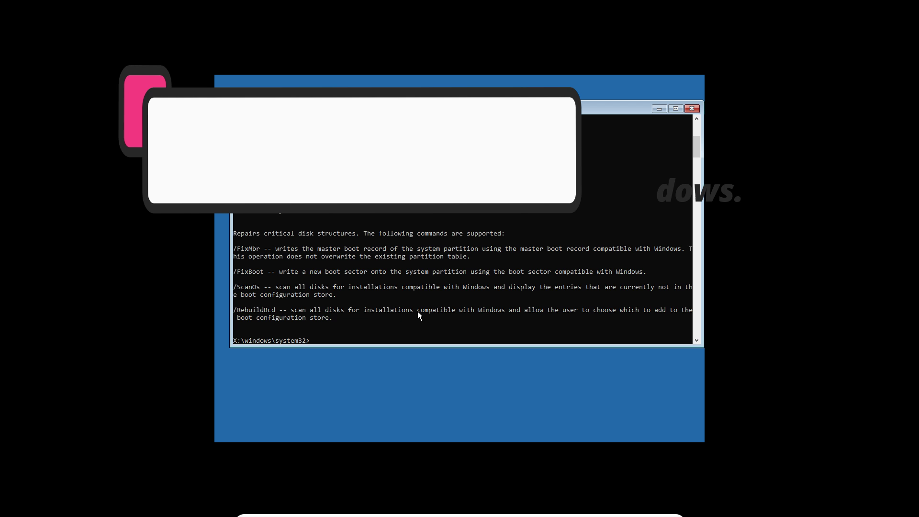
pyautogui.press('BackSpace')
pyautogui.press('BackSpace')
pyautogui.press('BackSpace')
pyautogui.press('BackSpace')
pyautogui.write('DISM')
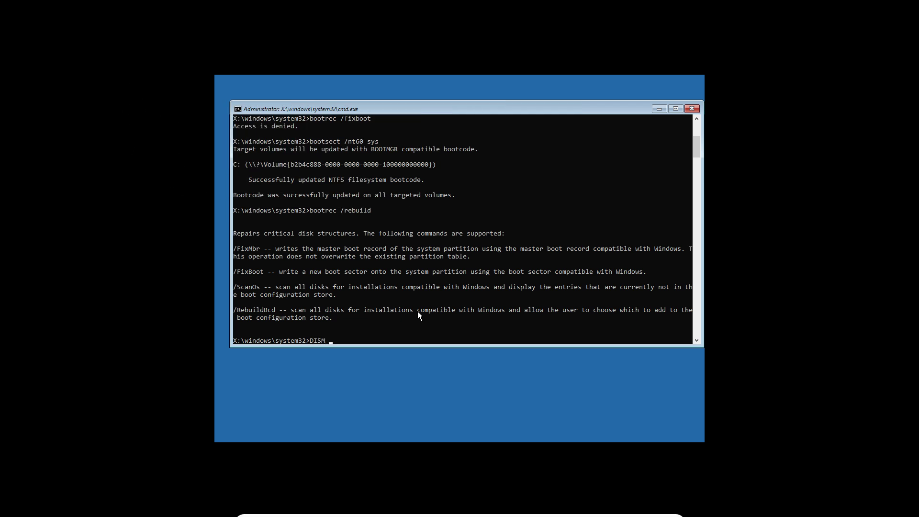
pyautogui.write(' /Onloine')
pyautogui.press('BackSpace')
pyautogui.press('BackSpace')
pyautogui.press('BackSpace')
pyautogui.press('BackSpace')
pyautogui.write('ine /Cleanup-Image /Restorehealth')
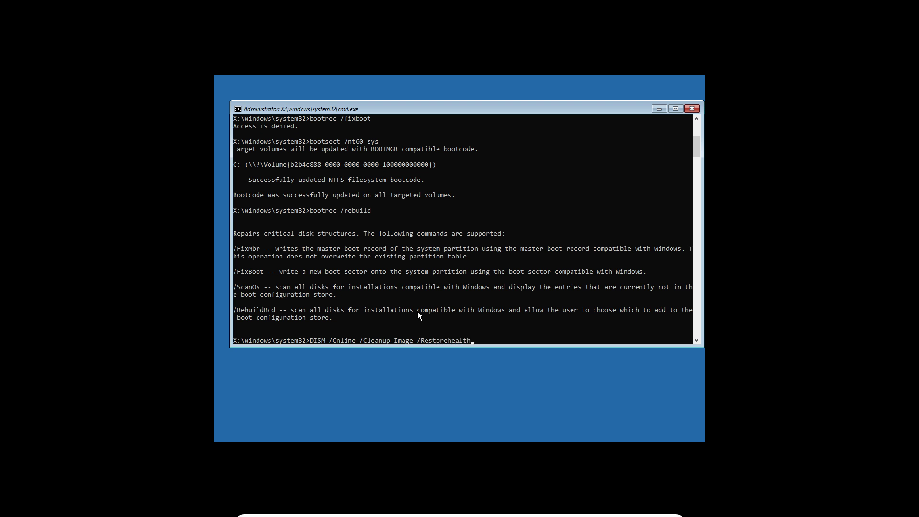
pyautogui.press('Return')
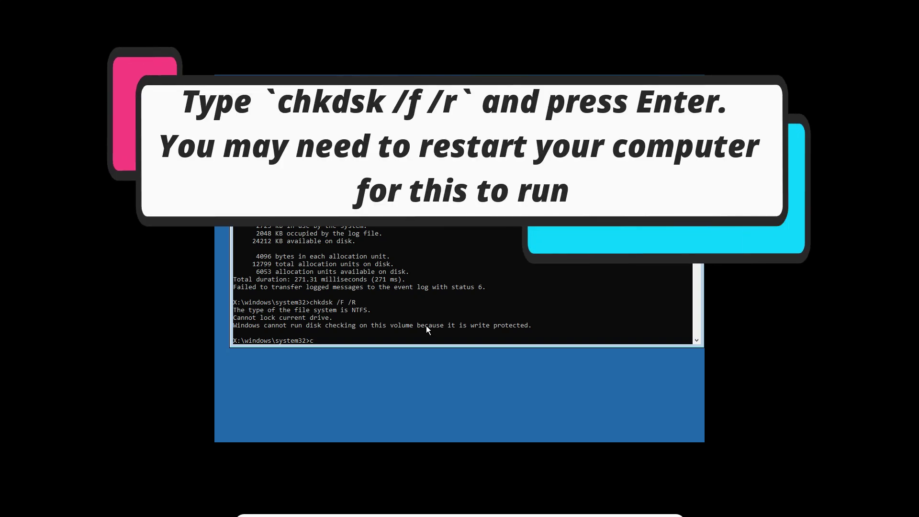
# Step: Enter chkdsk /f /r, then close Command Prompt to return to Choose an option
pyautogui.write('chkdsk /f')
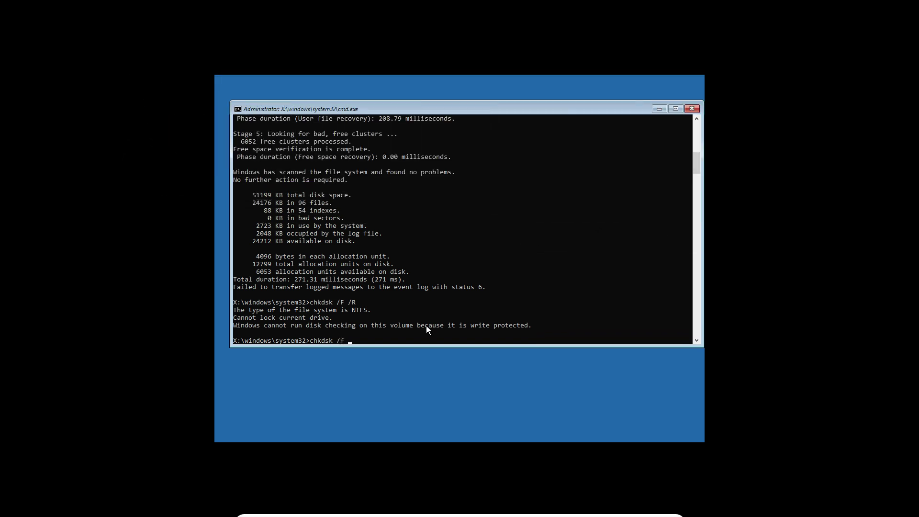
pyautogui.write(' /r')
pyautogui.hotkey('alt', 'F4')
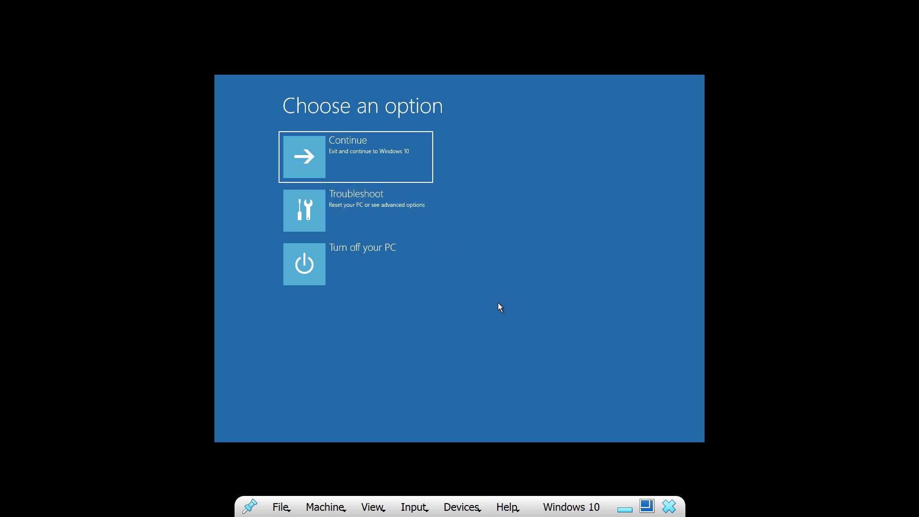
# Step: Browse Troubleshoot > Advanced options > Uninstall Updates, check the latest quality update option, then return
pyautogui.click(389, 209)
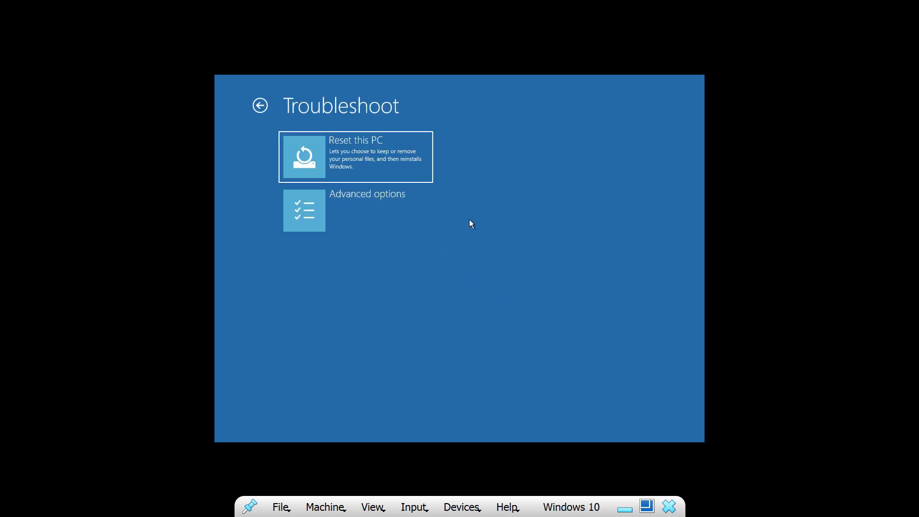
pyautogui.click(366, 212)
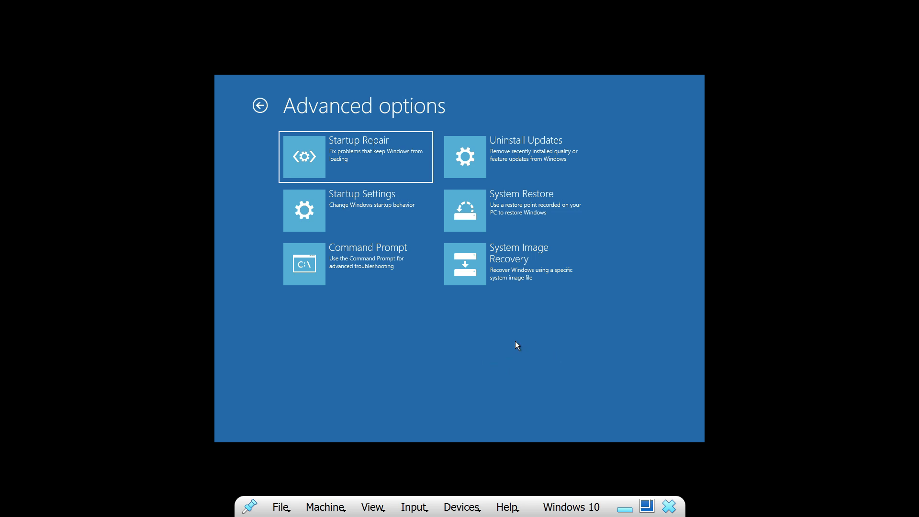
pyautogui.click(527, 154)
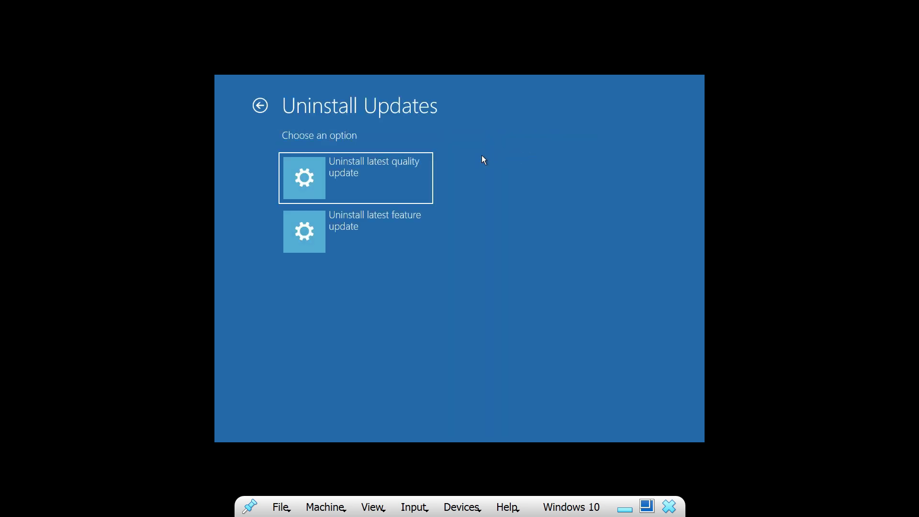
pyautogui.click(367, 187)
pyautogui.click(258, 107)
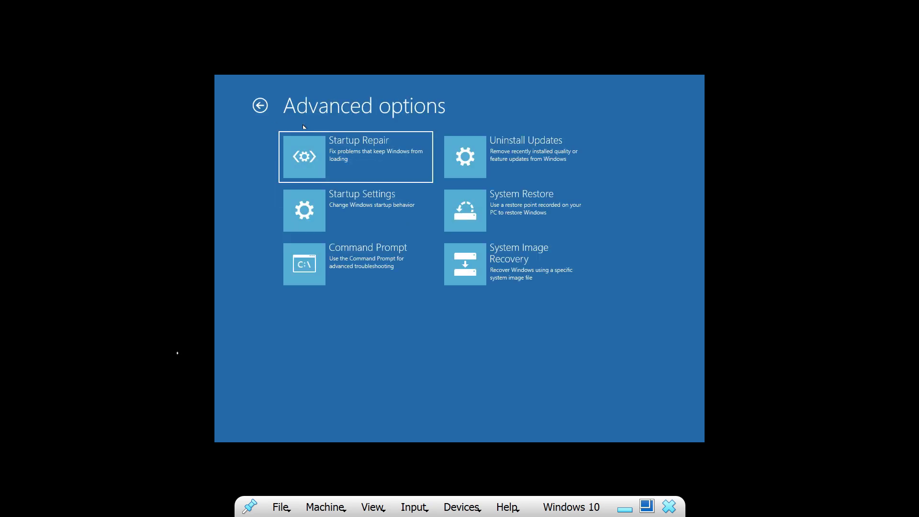
# Step: Open System Restore, select the 9/29/2024 1:14:23 AM restore point, then cancel without restoring
pyautogui.click(522, 211)
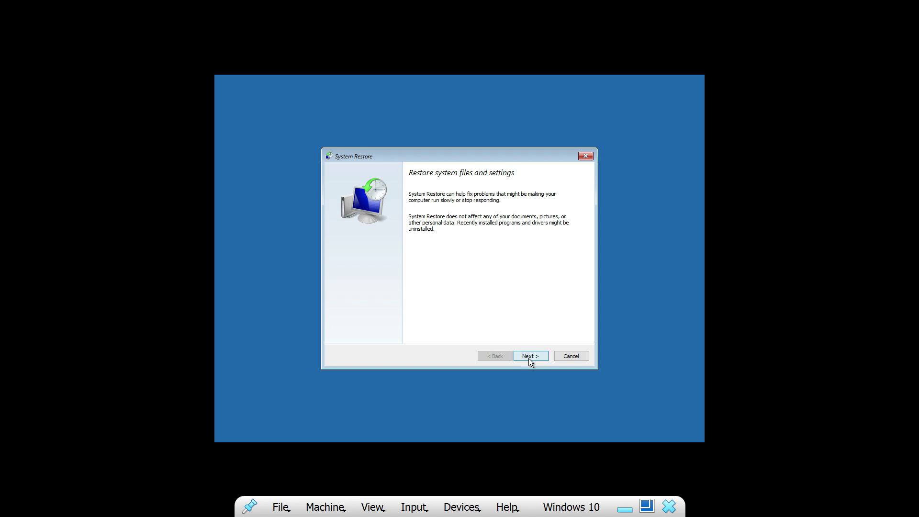
pyautogui.click(528, 357)
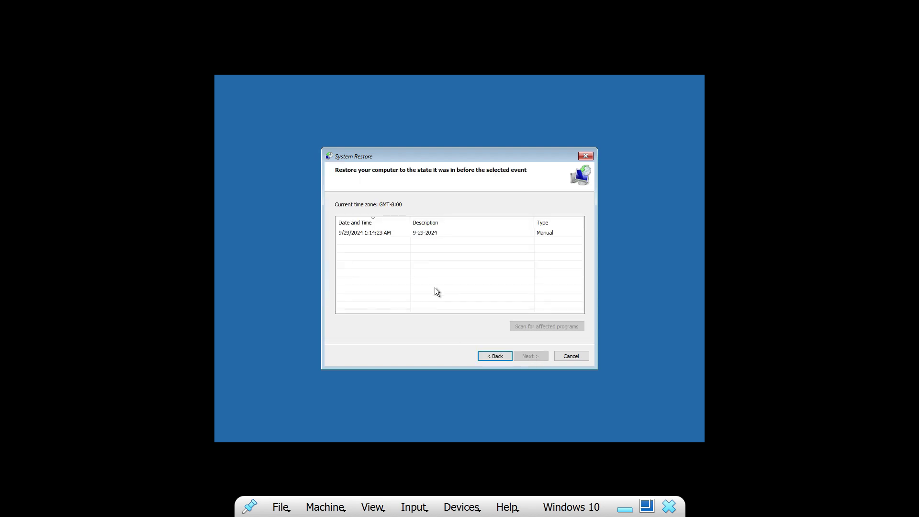
pyautogui.click(359, 234)
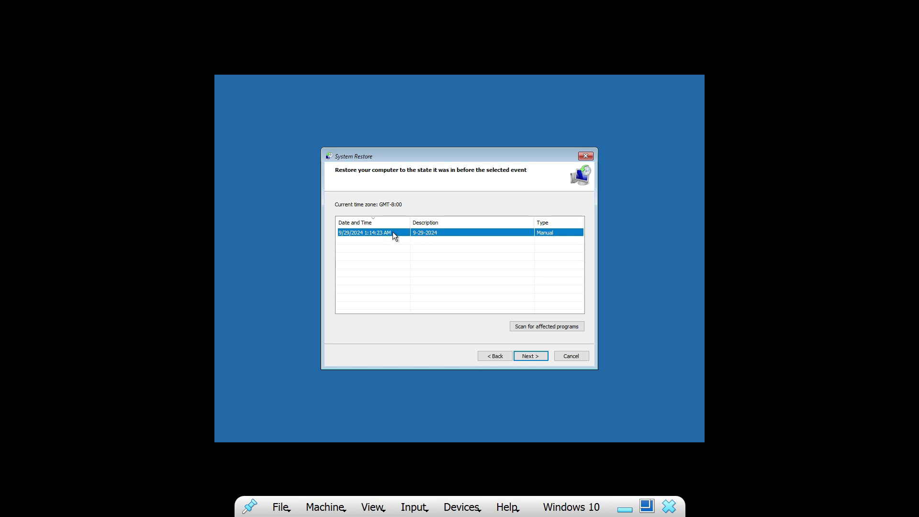
pyautogui.press('Escape')
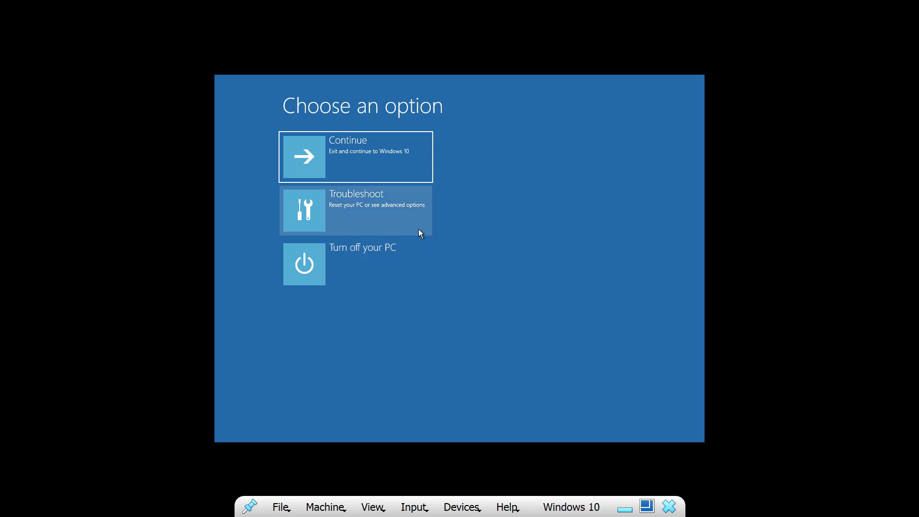
# Step: Choose Troubleshoot > Reset this PC > Keep my files
pyautogui.click(388, 217)
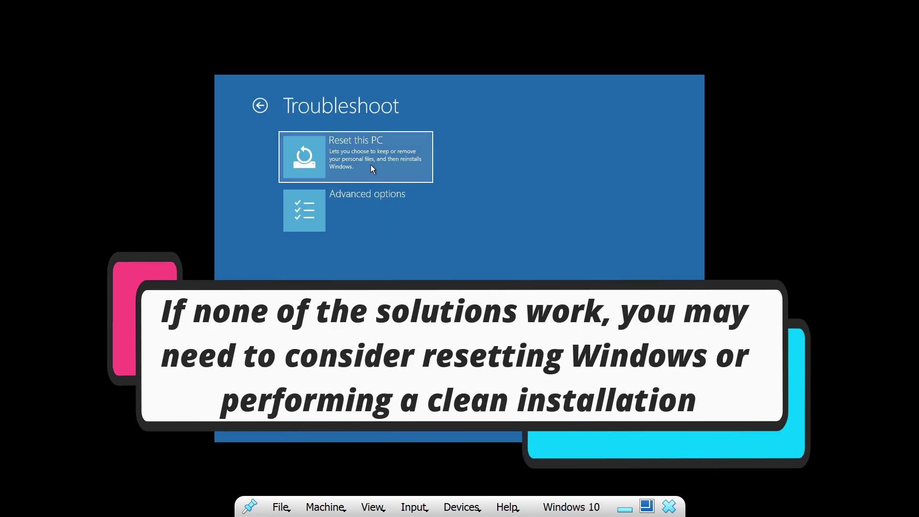
pyautogui.click(371, 166)
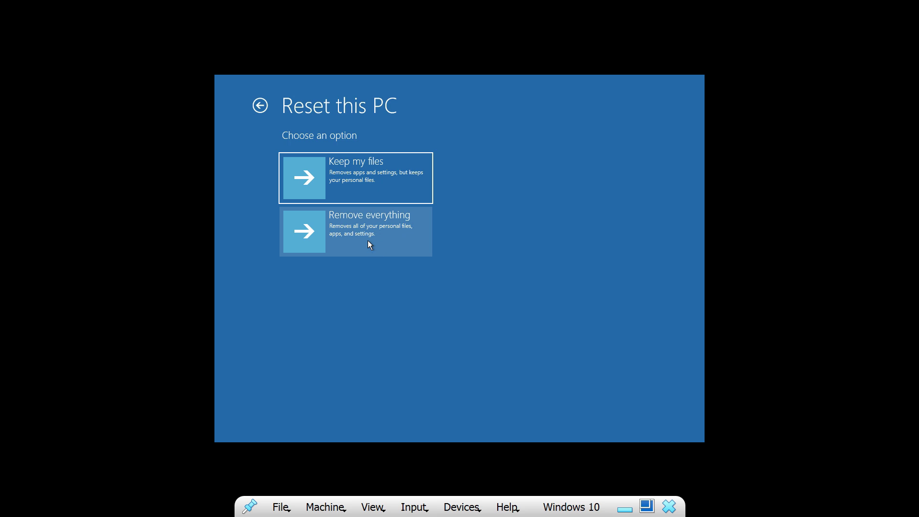
pyautogui.click(381, 181)
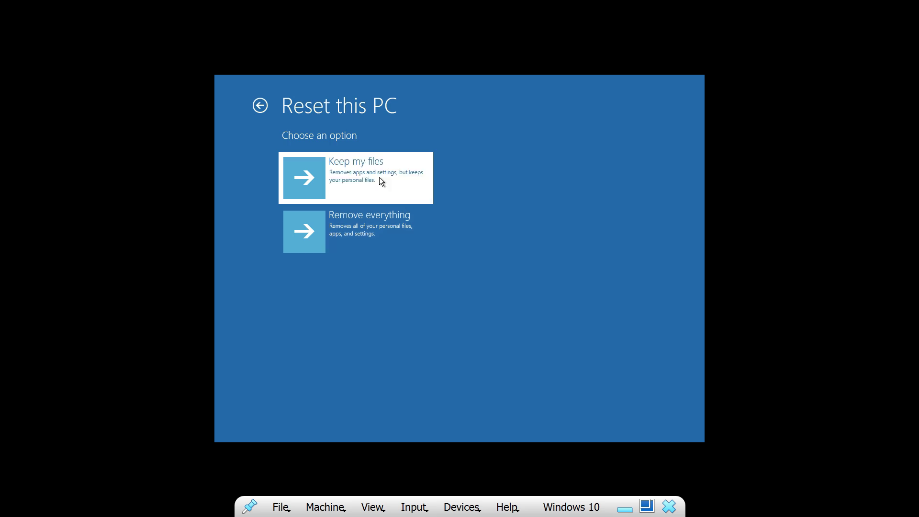